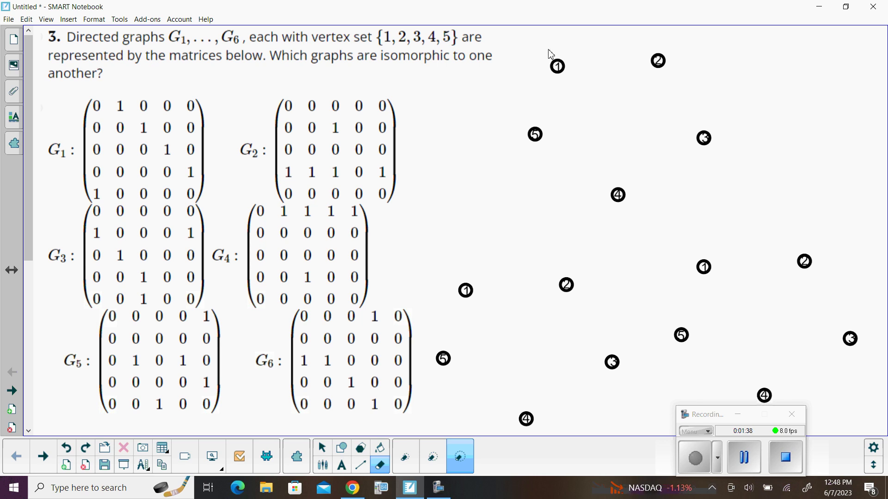
- With the pen, draw cycle arrows 1→2, 3→4 and 5→1 across the upper vertex dots
{"action": "left_click", "coordinate": [561, 73]}
{"action": "left_click", "coordinate": [327, 468]}
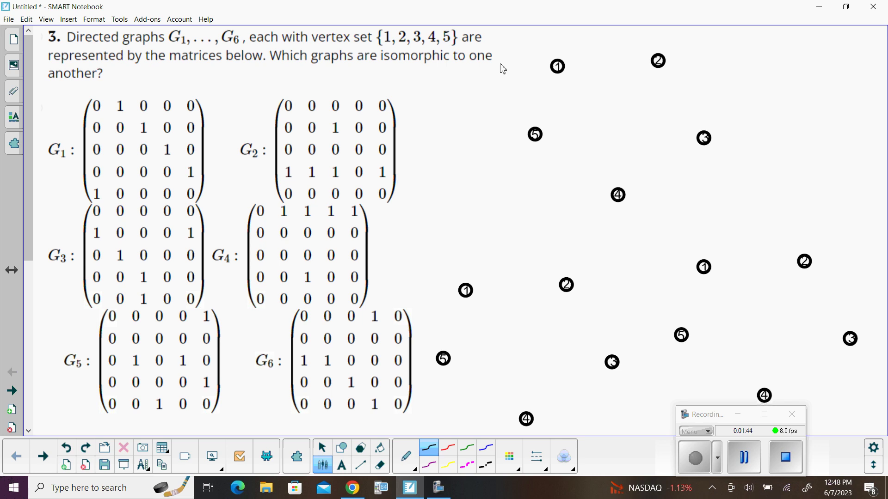
{"action": "left_click", "coordinate": [564, 68]}
{"action": "mouse_move", "coordinate": [567, 72]}
{"action": "left_mouse_down"}
{"action": "mouse_move", "coordinate": [658, 62]}
{"action": "mouse_move", "coordinate": [655, 74]}
{"action": "mouse_move", "coordinate": [667, 72]}
{"action": "mouse_move", "coordinate": [699, 123]}
{"action": "mouse_move", "coordinate": [718, 120]}
{"action": "mouse_move", "coordinate": [659, 132]}
{"action": "left_mouse_up"}
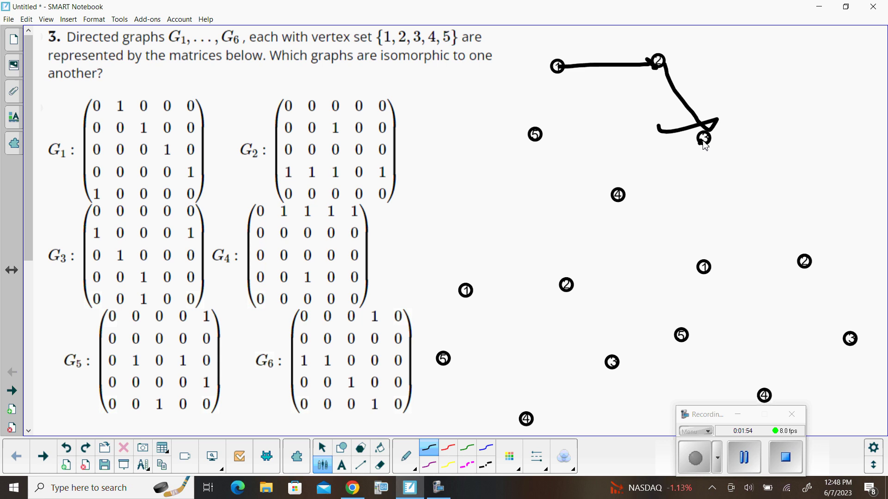
{"action": "mouse_move", "coordinate": [702, 140]}
{"action": "left_mouse_down"}
{"action": "mouse_move", "coordinate": [623, 195]}
{"action": "mouse_move", "coordinate": [628, 181]}
{"action": "mouse_move", "coordinate": [625, 194]}
{"action": "mouse_move", "coordinate": [640, 195]}
{"action": "mouse_move", "coordinate": [580, 178]}
{"action": "mouse_move", "coordinate": [551, 156]}
{"action": "mouse_move", "coordinate": [539, 144]}
{"action": "mouse_move", "coordinate": [546, 141]}
{"action": "mouse_move", "coordinate": [532, 153]}
{"action": "mouse_move", "coordinate": [559, 148]}
{"action": "left_mouse_up"}
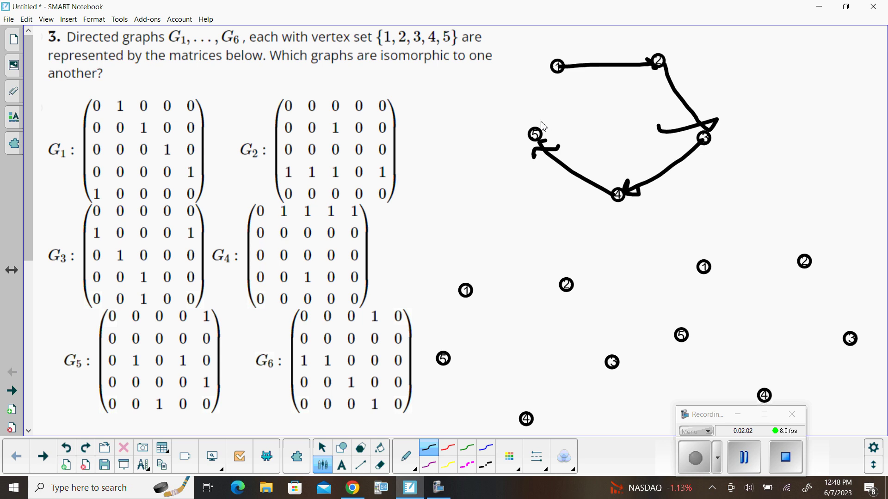
{"action": "mouse_move", "coordinate": [535, 134]}
{"action": "left_mouse_down"}
{"action": "mouse_move", "coordinate": [565, 74]}
{"action": "mouse_move", "coordinate": [543, 85]}
{"action": "mouse_move", "coordinate": [558, 77]}
{"action": "mouse_move", "coordinate": [563, 94]}
{"action": "left_mouse_up"}
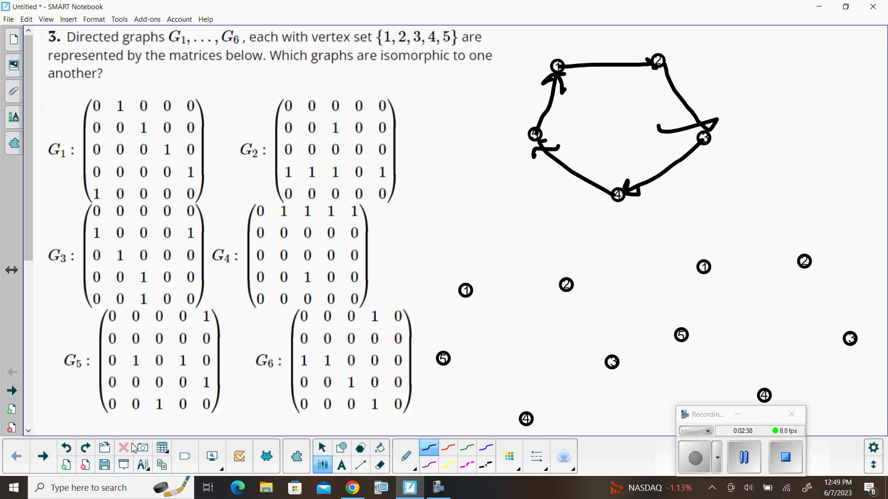
- Undo nine strokes to clear every edge and arrowhead of the five-cycle from the upper dots
{"action": "left_click", "coordinate": [72, 451]}
{"action": "left_click", "coordinate": [73, 452]}
{"action": "left_click", "coordinate": [72, 451]}
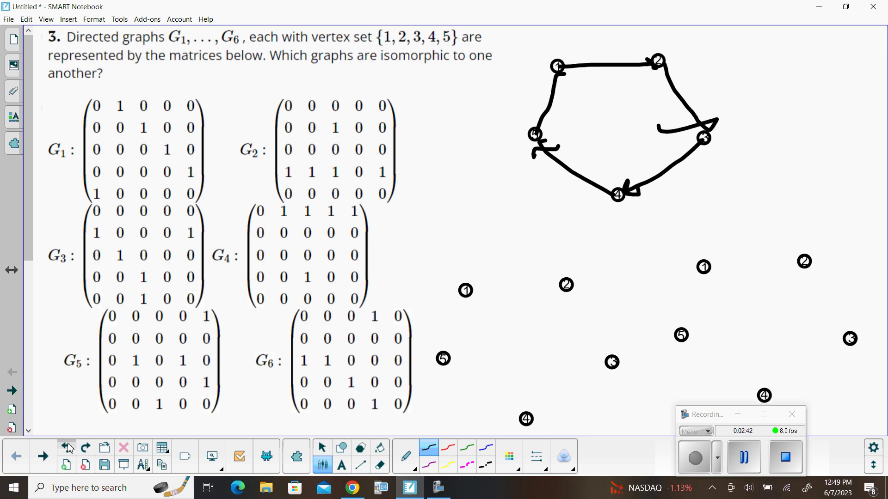
{"action": "left_click", "coordinate": [68, 444]}
{"action": "left_click", "coordinate": [68, 443]}
{"action": "left_click", "coordinate": [68, 443]}
{"action": "left_click", "coordinate": [68, 443]}
{"action": "left_click", "coordinate": [69, 442]}
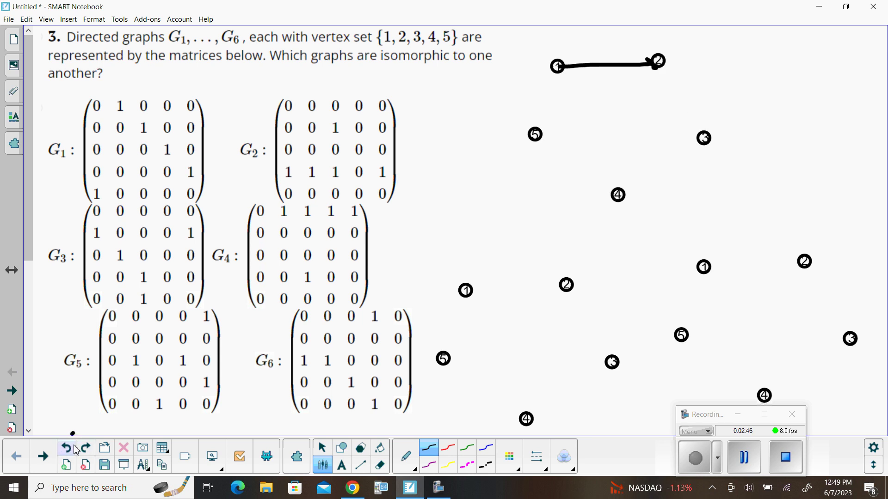
{"action": "left_click", "coordinate": [69, 449]}
{"action": "left_click", "coordinate": [73, 447]}
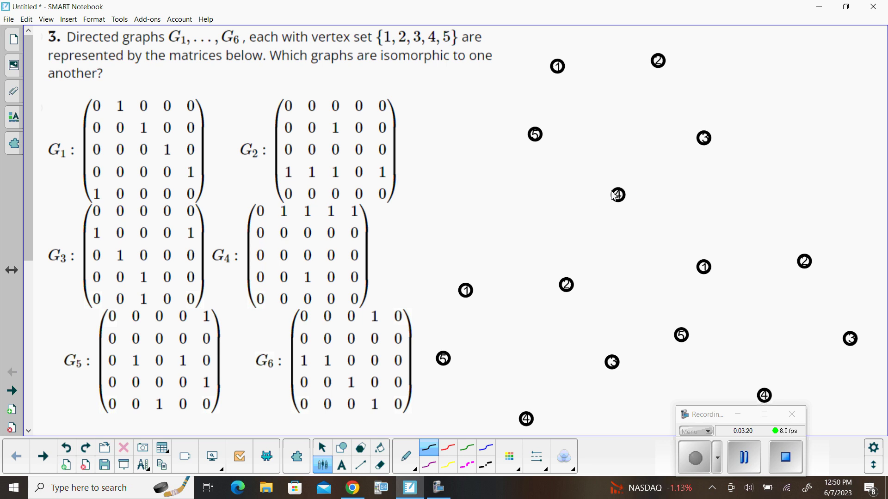
- Draw G2 on the upper dots as arrows 4→1, 4→2, 4→3, 4→5 and 2→3
{"action": "mouse_move", "coordinate": [614, 196]}
{"action": "left_mouse_down"}
{"action": "mouse_move", "coordinate": [604, 139]}
{"action": "mouse_move", "coordinate": [558, 73]}
{"action": "mouse_move", "coordinate": [556, 85]}
{"action": "mouse_move", "coordinate": [553, 74]}
{"action": "mouse_move", "coordinate": [578, 74]}
{"action": "left_mouse_up"}
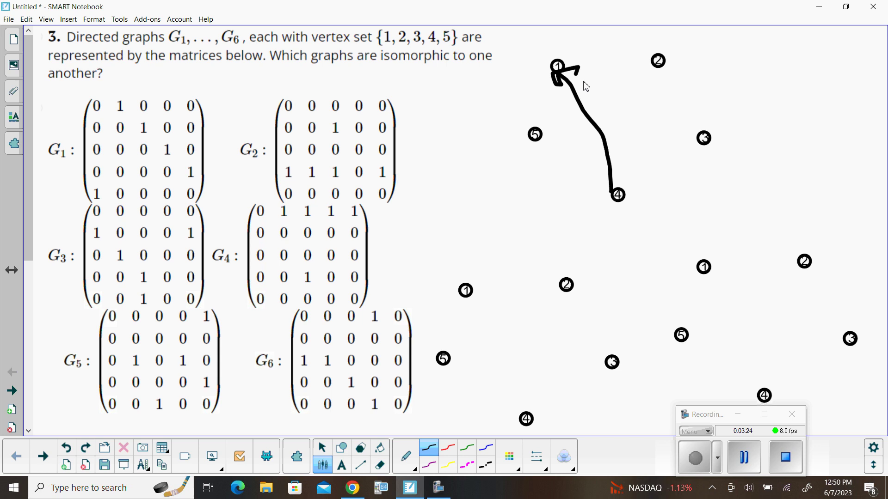
{"action": "mouse_move", "coordinate": [614, 193]}
{"action": "left_mouse_down"}
{"action": "mouse_move", "coordinate": [658, 71]}
{"action": "mouse_move", "coordinate": [640, 75]}
{"action": "mouse_move", "coordinate": [657, 66]}
{"action": "mouse_move", "coordinate": [670, 81]}
{"action": "left_mouse_up"}
{"action": "mouse_move", "coordinate": [617, 192]}
{"action": "left_mouse_down"}
{"action": "mouse_move", "coordinate": [696, 139]}
{"action": "mouse_move", "coordinate": [688, 152]}
{"action": "left_mouse_up"}
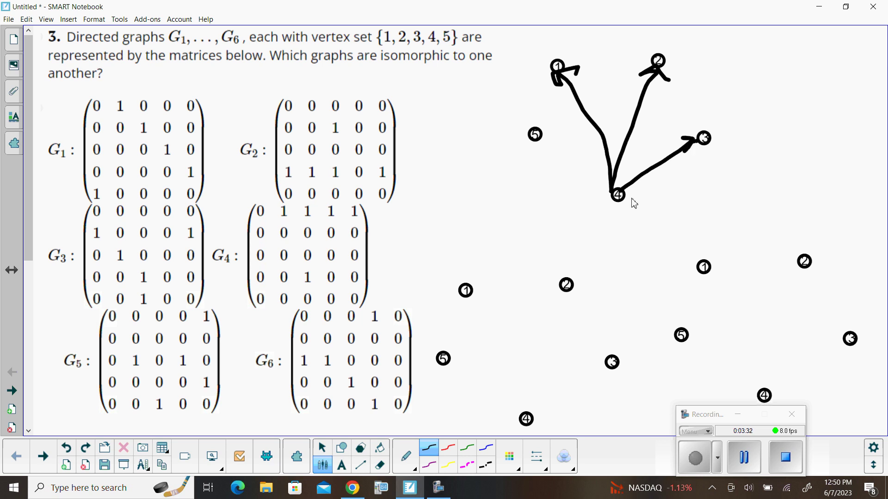
{"action": "mouse_move", "coordinate": [617, 193]}
{"action": "left_mouse_down"}
{"action": "mouse_move", "coordinate": [537, 141]}
{"action": "mouse_move", "coordinate": [533, 154]}
{"action": "mouse_move", "coordinate": [556, 141]}
{"action": "left_mouse_up"}
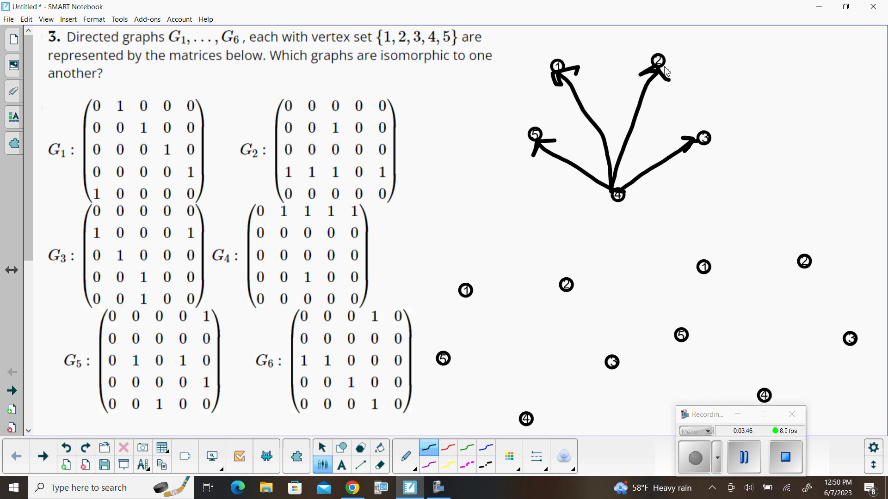
{"action": "mouse_move", "coordinate": [664, 72]}
{"action": "left_mouse_down"}
{"action": "mouse_move", "coordinate": [660, 79]}
{"action": "mouse_move", "coordinate": [696, 133]}
{"action": "mouse_move", "coordinate": [704, 121]}
{"action": "mouse_move", "coordinate": [696, 140]}
{"action": "mouse_move", "coordinate": [685, 136]}
{"action": "left_mouse_up"}
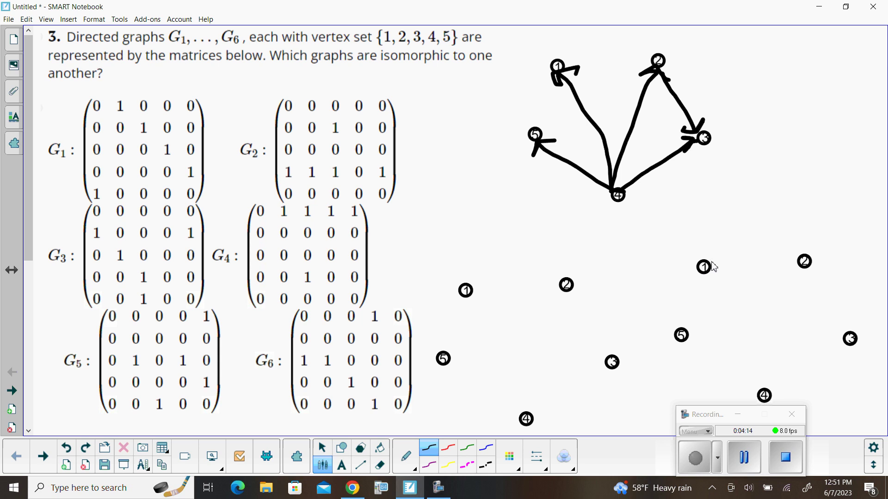
- Pen G4 on the lower-right dots: arrows 1→2, 1→3, 1→4, 1→5 and 4→3
{"action": "mouse_move", "coordinate": [703, 271]}
{"action": "left_mouse_down"}
{"action": "mouse_move", "coordinate": [803, 262]}
{"action": "mouse_move", "coordinate": [760, 229]}
{"action": "left_mouse_up"}
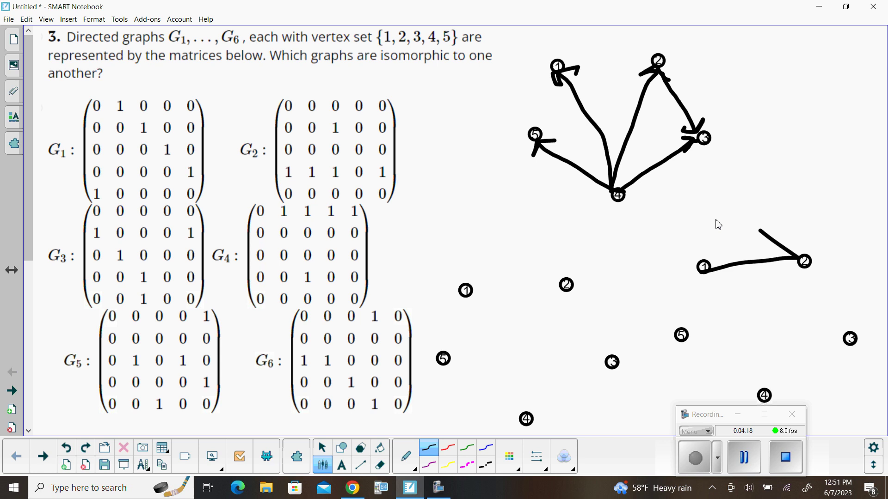
{"action": "left_click_drag", "start_coordinate": [805, 260], "coordinate": [789, 272]}
{"action": "left_click", "coordinate": [717, 262]}
{"action": "mouse_move", "coordinate": [715, 269]}
{"action": "left_mouse_down"}
{"action": "mouse_move", "coordinate": [809, 286]}
{"action": "mouse_move", "coordinate": [856, 331]}
{"action": "mouse_move", "coordinate": [858, 323]}
{"action": "mouse_move", "coordinate": [839, 327]}
{"action": "left_mouse_up"}
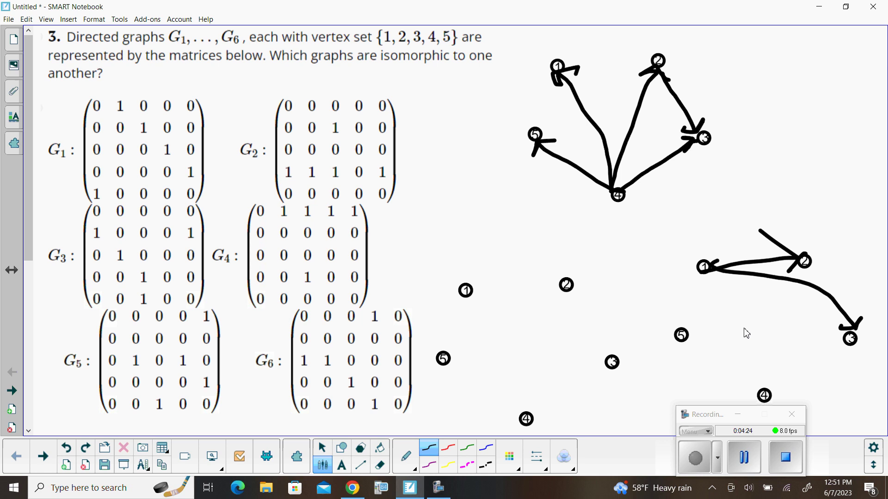
{"action": "mouse_move", "coordinate": [709, 275]}
{"action": "left_mouse_down"}
{"action": "mouse_move", "coordinate": [770, 369]}
{"action": "mouse_move", "coordinate": [770, 393]}
{"action": "mouse_move", "coordinate": [786, 379]}
{"action": "mouse_move", "coordinate": [771, 384]}
{"action": "left_mouse_up"}
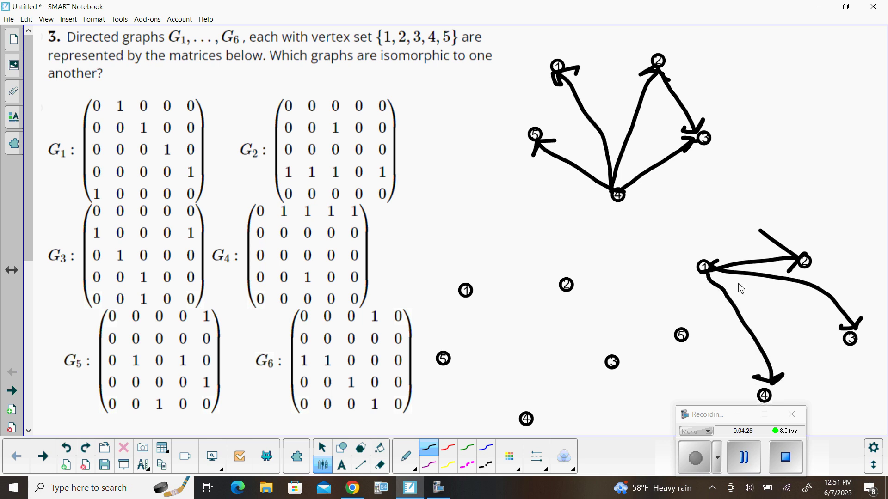
{"action": "mouse_move", "coordinate": [703, 281]}
{"action": "left_mouse_down"}
{"action": "mouse_move", "coordinate": [689, 329]}
{"action": "mouse_move", "coordinate": [700, 320]}
{"action": "left_mouse_up"}
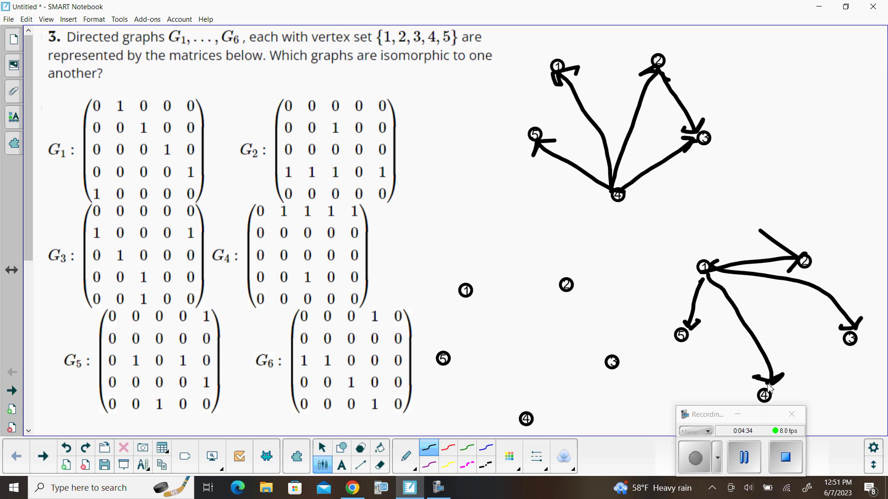
{"action": "mouse_move", "coordinate": [769, 387]}
{"action": "left_mouse_down"}
{"action": "mouse_move", "coordinate": [813, 353]}
{"action": "mouse_move", "coordinate": [851, 340]}
{"action": "mouse_move", "coordinate": [837, 332]}
{"action": "mouse_move", "coordinate": [849, 340]}
{"action": "mouse_move", "coordinate": [838, 353]}
{"action": "left_mouse_up"}
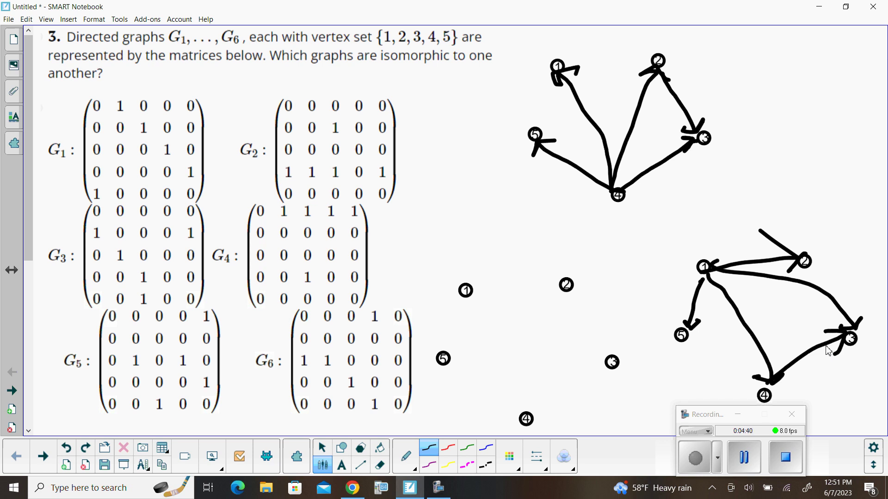
- Erase the stray line beside vertex 2's arrowhead and return to the pen
{"action": "left_click", "coordinate": [379, 465]}
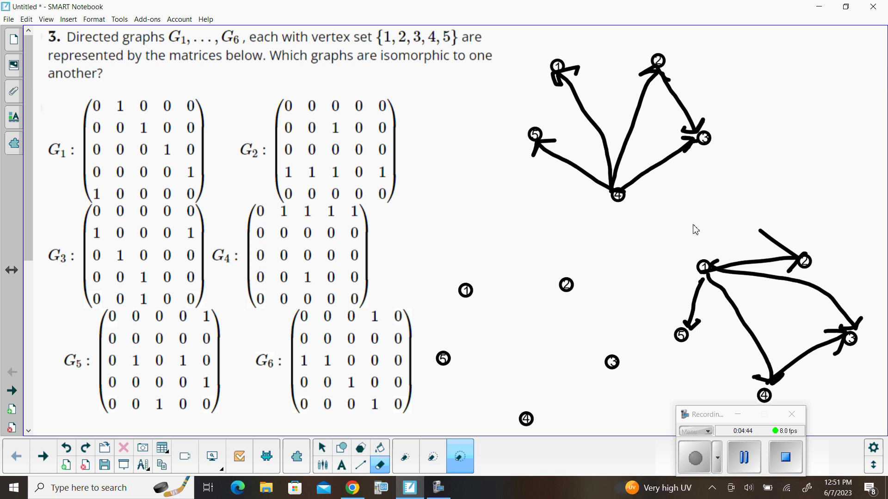
{"action": "left_click_drag", "start_coordinate": [735, 235], "coordinate": [782, 237]}
{"action": "left_click", "coordinate": [322, 465]}
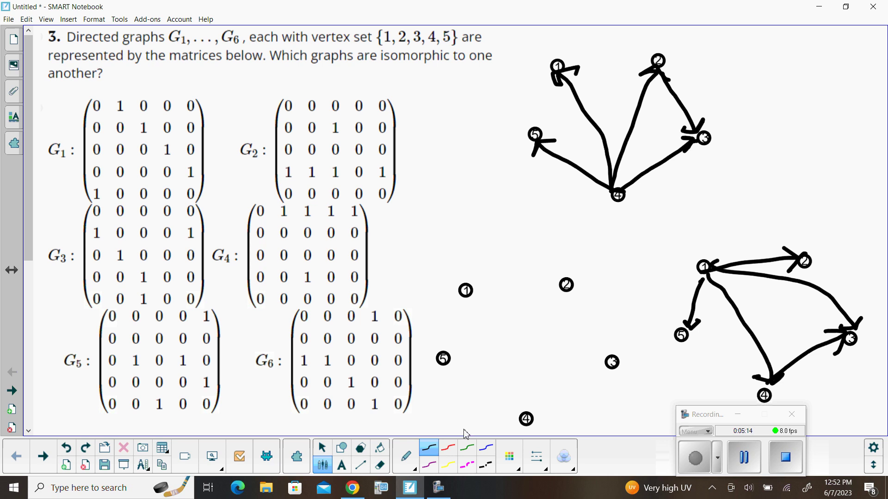
- Erase all the old ink arrows from both vertex sets on the page
{"action": "left_click", "coordinate": [382, 466]}
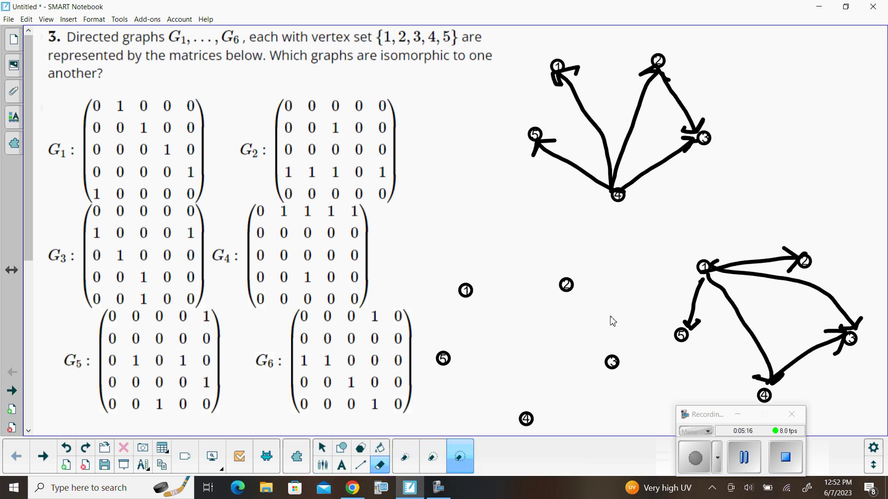
{"action": "left_click_drag", "start_coordinate": [751, 391], "coordinate": [804, 387]}
{"action": "mouse_move", "coordinate": [833, 347]}
{"action": "left_mouse_down"}
{"action": "mouse_move", "coordinate": [825, 273]}
{"action": "mouse_move", "coordinate": [813, 251]}
{"action": "mouse_move", "coordinate": [698, 273]}
{"action": "mouse_move", "coordinate": [605, 320]}
{"action": "mouse_move", "coordinate": [677, 368]}
{"action": "mouse_move", "coordinate": [697, 394]}
{"action": "mouse_move", "coordinate": [787, 389]}
{"action": "mouse_move", "coordinate": [850, 344]}
{"action": "mouse_move", "coordinate": [868, 268]}
{"action": "mouse_move", "coordinate": [808, 178]}
{"action": "mouse_move", "coordinate": [653, 88]}
{"action": "mouse_move", "coordinate": [587, 80]}
{"action": "mouse_move", "coordinate": [522, 127]}
{"action": "mouse_move", "coordinate": [616, 185]}
{"action": "left_mouse_up"}
{"action": "left_click", "coordinate": [616, 185]}
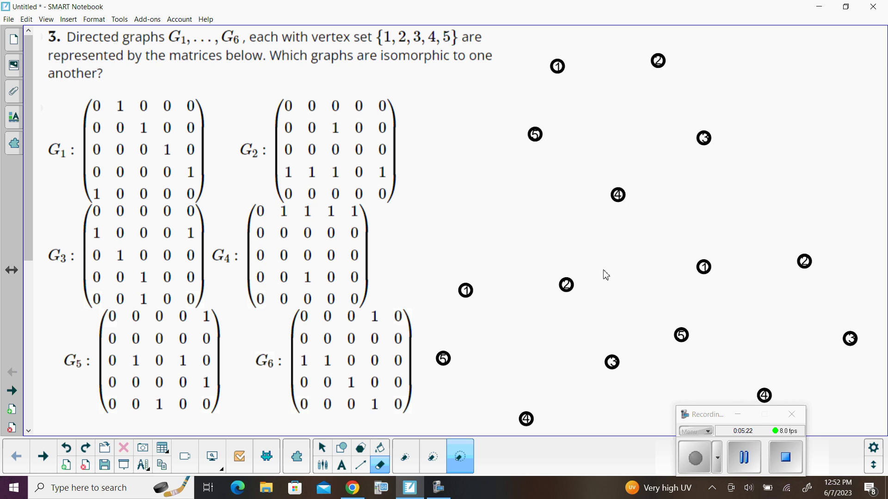
- With the pen, draw arrows 2→1, 2→5 and 3→2 on the upper vertex dots
{"action": "left_click", "coordinate": [322, 465]}
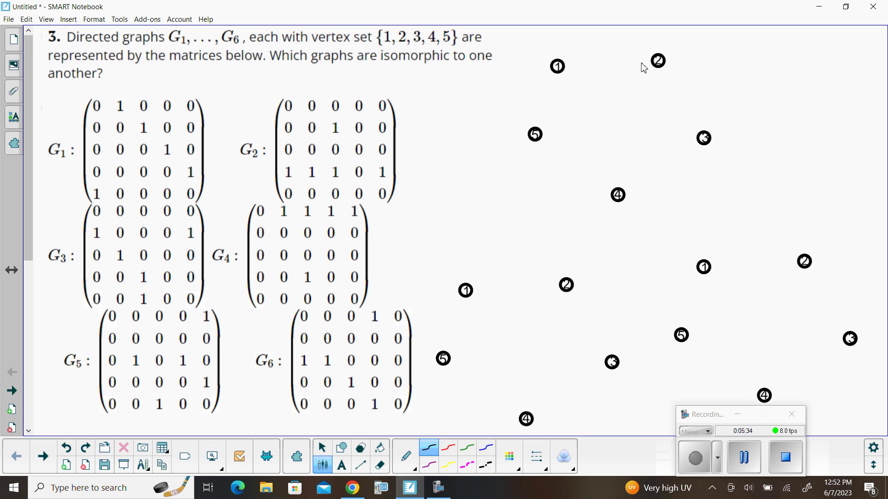
{"action": "mouse_move", "coordinate": [653, 64]}
{"action": "left_mouse_down"}
{"action": "mouse_move", "coordinate": [567, 79]}
{"action": "mouse_move", "coordinate": [576, 69]}
{"action": "mouse_move", "coordinate": [570, 84]}
{"action": "mouse_move", "coordinate": [568, 75]}
{"action": "left_mouse_up"}
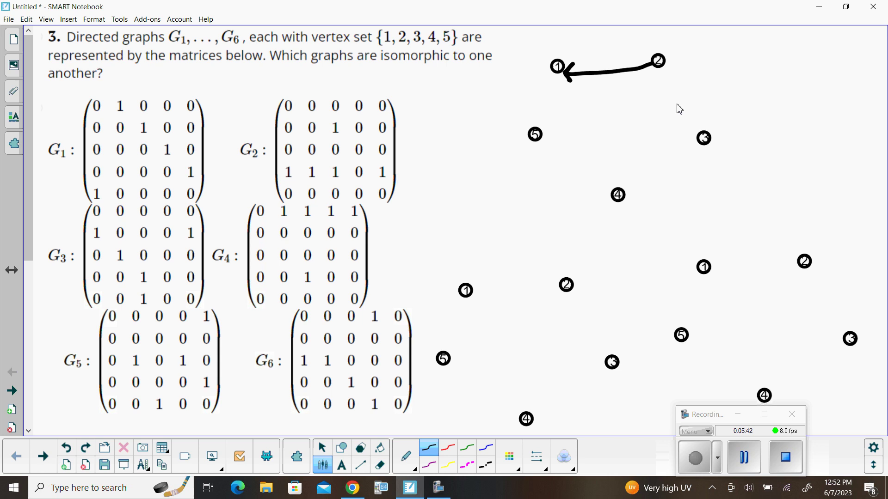
{"action": "mouse_move", "coordinate": [661, 73]}
{"action": "left_mouse_down"}
{"action": "mouse_move", "coordinate": [550, 143]}
{"action": "mouse_move", "coordinate": [547, 133]}
{"action": "mouse_move", "coordinate": [562, 143]}
{"action": "left_mouse_up"}
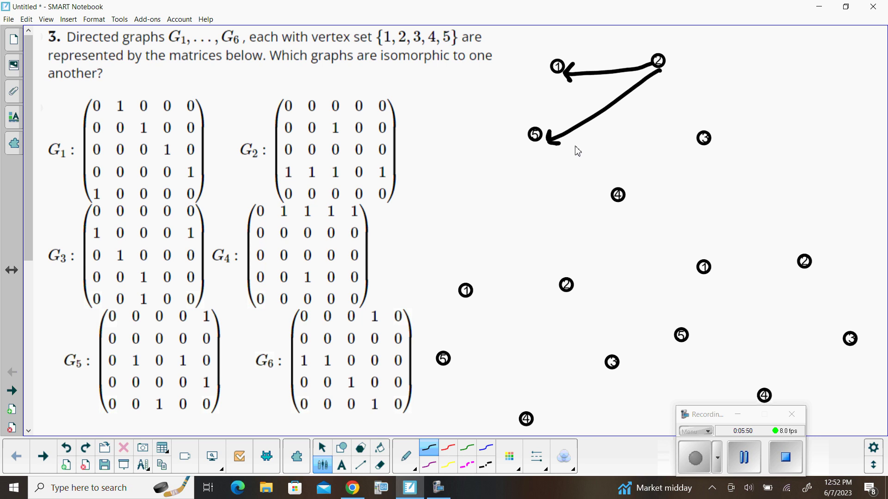
{"action": "mouse_move", "coordinate": [710, 134]}
{"action": "left_mouse_down"}
{"action": "mouse_move", "coordinate": [667, 76]}
{"action": "mouse_move", "coordinate": [648, 87]}
{"action": "mouse_move", "coordinate": [679, 68]}
{"action": "left_mouse_up"}
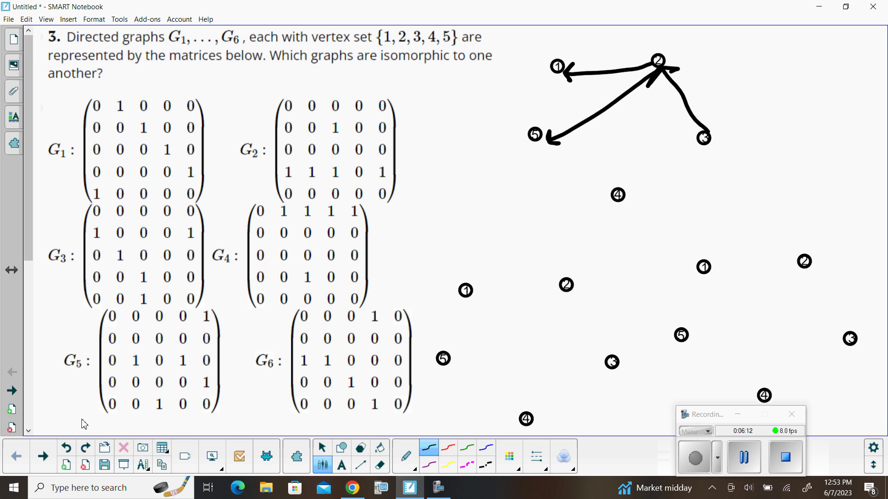
- Redraw the 3→2 arrow and add arrows 4→3 and 5→3 on the upper dots
{"action": "left_click", "coordinate": [76, 445]}
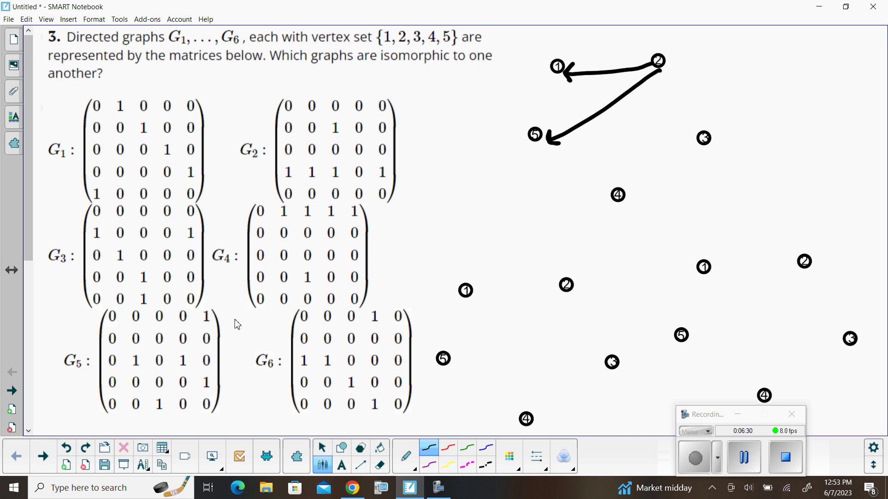
{"action": "mouse_move", "coordinate": [701, 139]}
{"action": "left_mouse_down"}
{"action": "mouse_move", "coordinate": [661, 72]}
{"action": "mouse_move", "coordinate": [657, 82]}
{"action": "mouse_move", "coordinate": [680, 70]}
{"action": "left_mouse_up"}
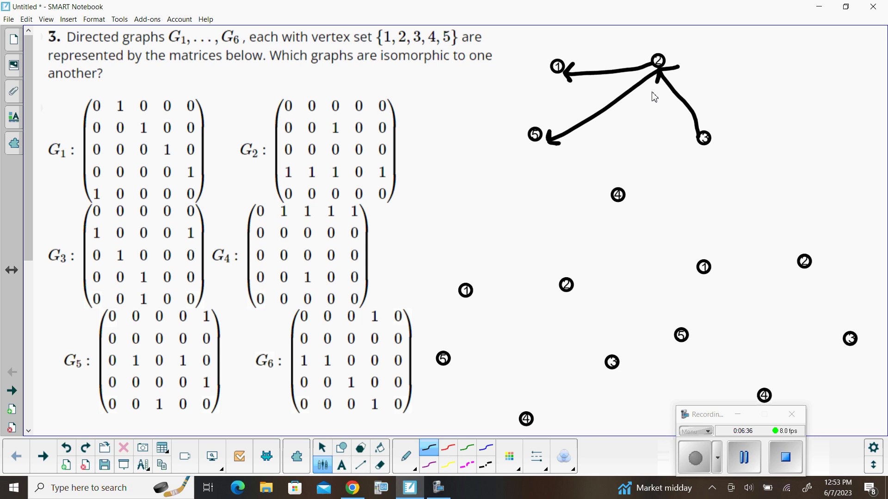
{"action": "left_click", "coordinate": [627, 191]}
{"action": "mouse_move", "coordinate": [628, 191]}
{"action": "left_mouse_down"}
{"action": "mouse_move", "coordinate": [701, 139]}
{"action": "mouse_move", "coordinate": [685, 140]}
{"action": "mouse_move", "coordinate": [699, 148]}
{"action": "left_mouse_up"}
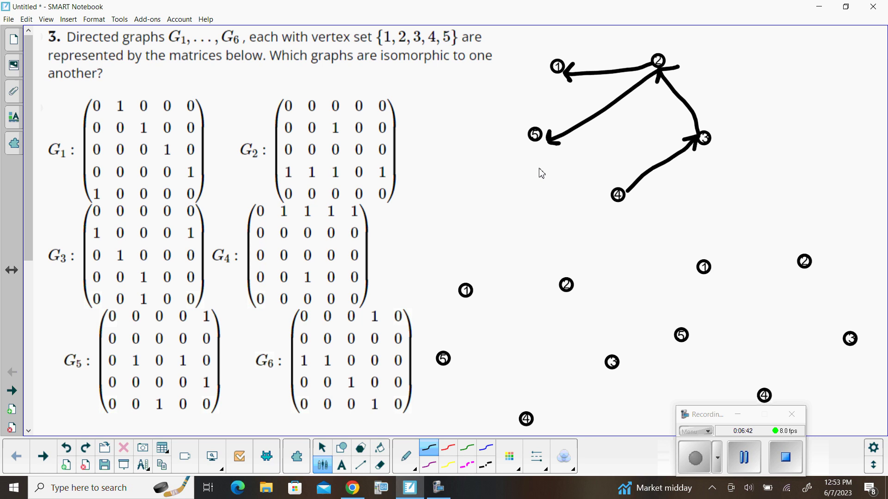
{"action": "left_click_drag", "start_coordinate": [549, 140], "coordinate": [688, 134]}
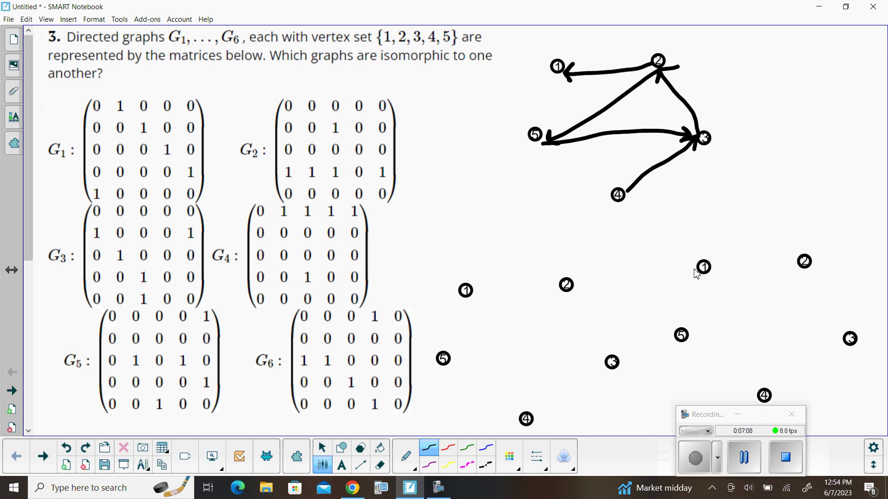
- Pen arrows 1→5, 3→2, 3→4, 4→5 and 5→3 between the lower-right vertex dots
{"action": "mouse_move", "coordinate": [704, 268]}
{"action": "left_mouse_down"}
{"action": "mouse_move", "coordinate": [678, 331]}
{"action": "mouse_move", "coordinate": [669, 323]}
{"action": "mouse_move", "coordinate": [690, 319]}
{"action": "left_mouse_up"}
{"action": "mouse_move", "coordinate": [822, 318]}
{"action": "left_mouse_down"}
{"action": "mouse_move", "coordinate": [840, 323]}
{"action": "mouse_move", "coordinate": [805, 274]}
{"action": "mouse_move", "coordinate": [817, 272]}
{"action": "left_mouse_up"}
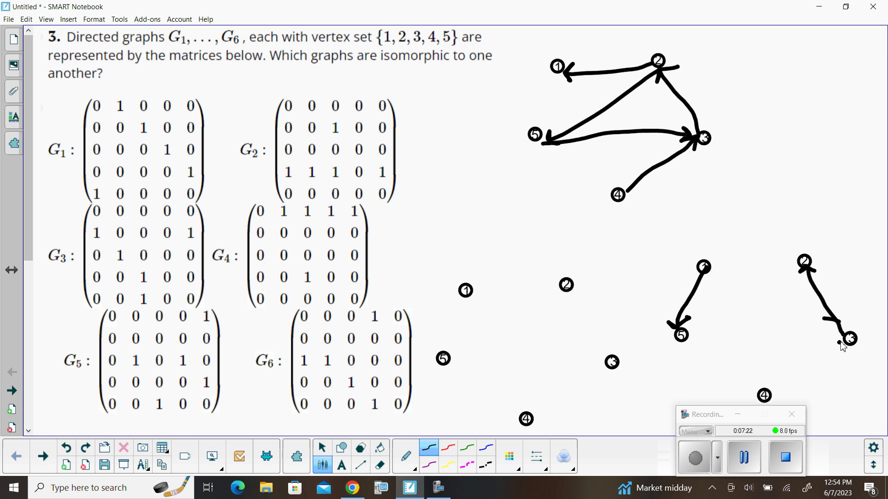
{"action": "mouse_move", "coordinate": [840, 342]}
{"action": "left_mouse_down"}
{"action": "mouse_move", "coordinate": [807, 358]}
{"action": "mouse_move", "coordinate": [769, 395]}
{"action": "mouse_move", "coordinate": [765, 376]}
{"action": "mouse_move", "coordinate": [779, 388]}
{"action": "mouse_move", "coordinate": [794, 382]}
{"action": "left_mouse_up"}
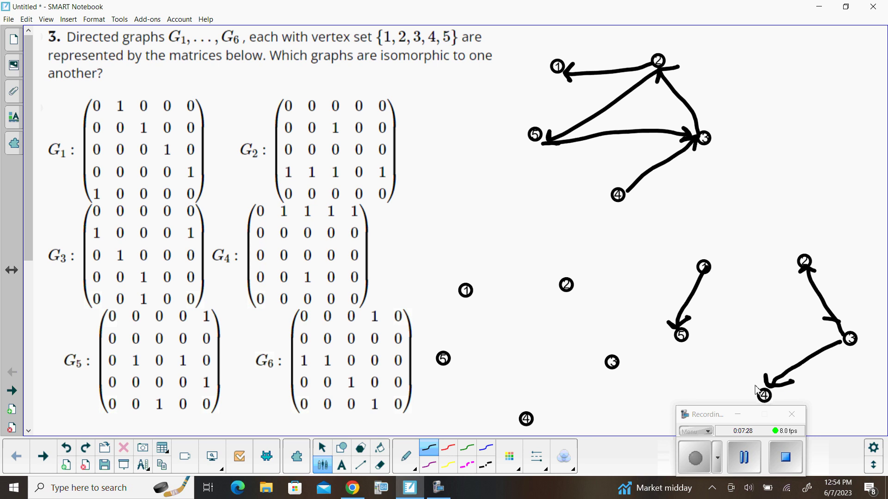
{"action": "mouse_move", "coordinate": [762, 393]}
{"action": "left_mouse_down"}
{"action": "mouse_move", "coordinate": [693, 343]}
{"action": "mouse_move", "coordinate": [684, 351]}
{"action": "mouse_move", "coordinate": [708, 341]}
{"action": "left_mouse_up"}
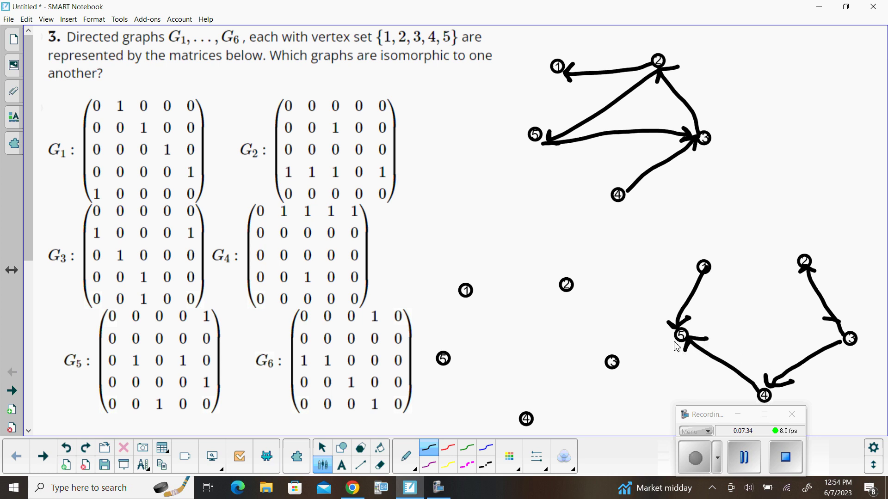
{"action": "left_click_drag", "start_coordinate": [689, 333], "coordinate": [835, 345]}
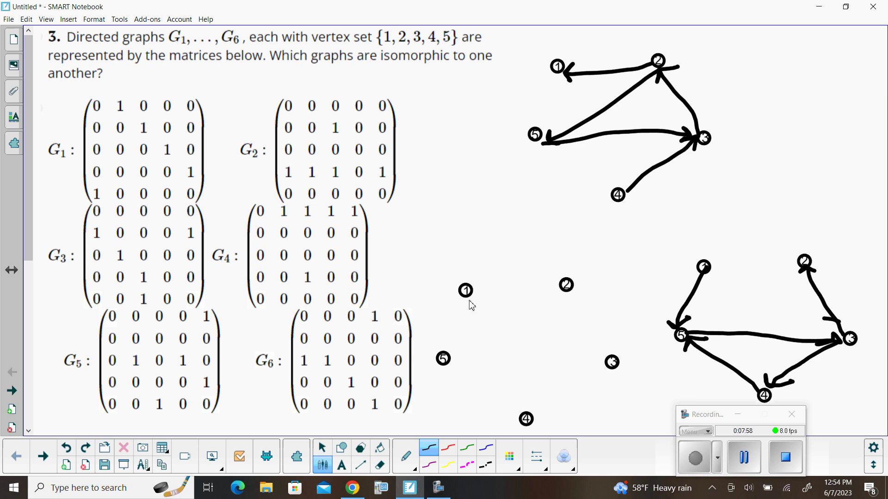
- Pen arrows 1→4, 3→1, 4→3, 3→2 and 5→4 between the lower-middle vertex dots
{"action": "mouse_move", "coordinate": [472, 294]}
{"action": "left_mouse_down"}
{"action": "mouse_move", "coordinate": [507, 348]}
{"action": "mouse_move", "coordinate": [525, 417]}
{"action": "mouse_move", "coordinate": [532, 406]}
{"action": "mouse_move", "coordinate": [522, 401]}
{"action": "left_mouse_up"}
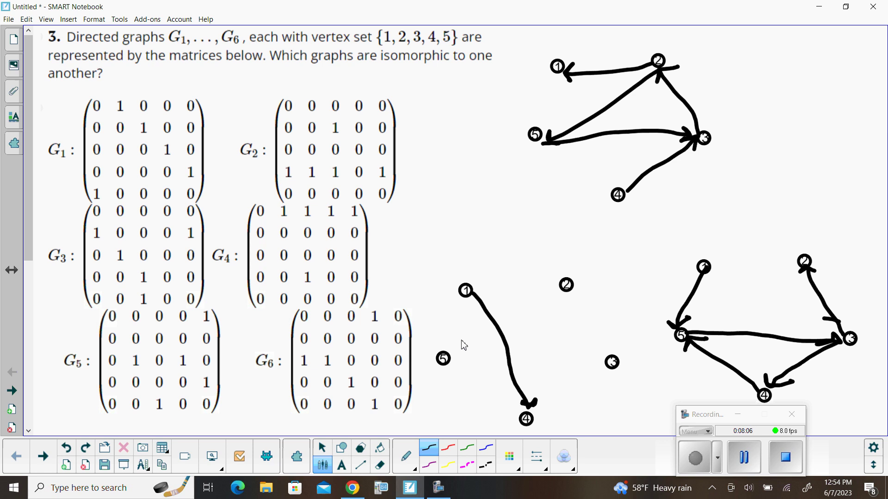
{"action": "mouse_move", "coordinate": [604, 356]}
{"action": "left_mouse_down"}
{"action": "mouse_move", "coordinate": [477, 298]}
{"action": "mouse_move", "coordinate": [473, 306]}
{"action": "mouse_move", "coordinate": [471, 292]}
{"action": "mouse_move", "coordinate": [482, 289]}
{"action": "left_mouse_up"}
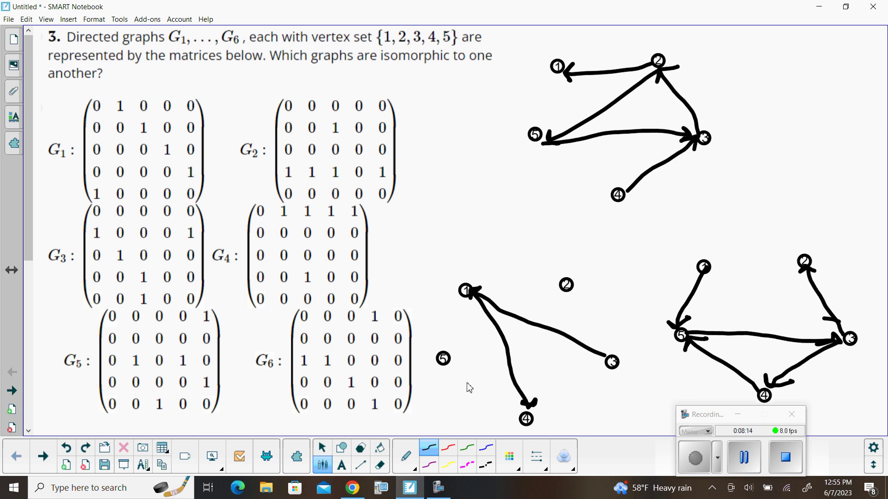
{"action": "left_click", "coordinate": [537, 409]}
{"action": "mouse_move", "coordinate": [536, 408]}
{"action": "left_mouse_down"}
{"action": "mouse_move", "coordinate": [605, 363]}
{"action": "mouse_move", "coordinate": [608, 374]}
{"action": "left_mouse_up"}
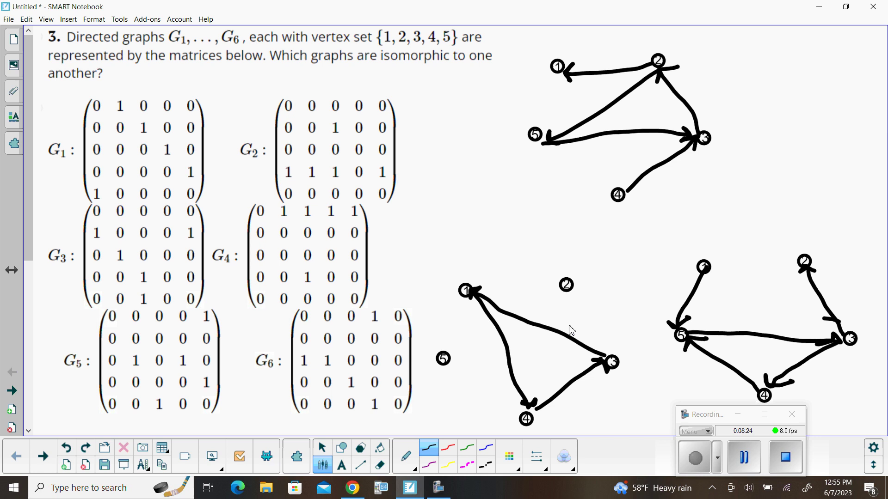
{"action": "mouse_move", "coordinate": [613, 351]}
{"action": "left_mouse_down"}
{"action": "mouse_move", "coordinate": [571, 294]}
{"action": "mouse_move", "coordinate": [566, 303]}
{"action": "mouse_move", "coordinate": [590, 293]}
{"action": "left_mouse_up"}
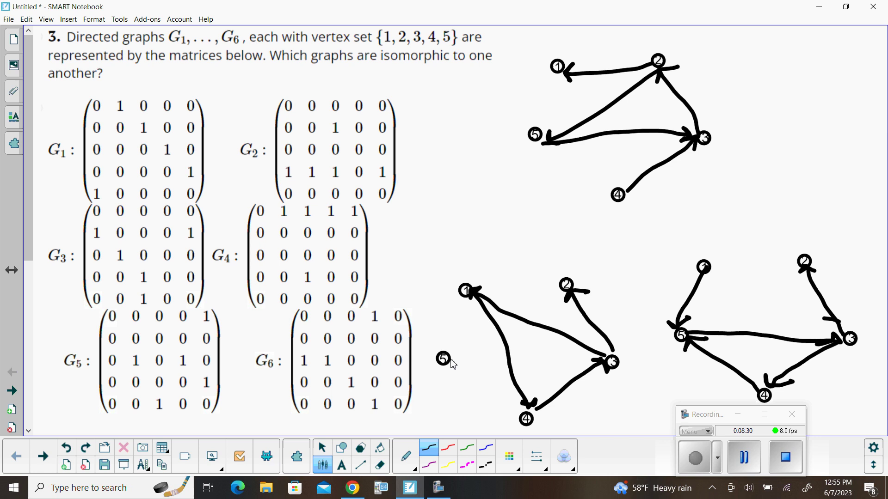
{"action": "mouse_move", "coordinate": [445, 364]}
{"action": "left_mouse_down"}
{"action": "mouse_move", "coordinate": [520, 398]}
{"action": "mouse_move", "coordinate": [528, 412]}
{"action": "mouse_move", "coordinate": [517, 411]}
{"action": "mouse_move", "coordinate": [541, 393]}
{"action": "left_mouse_up"}
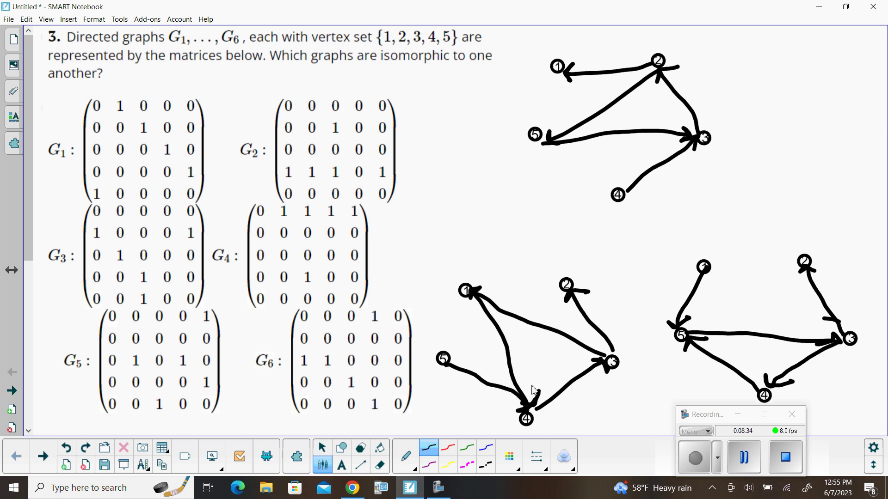